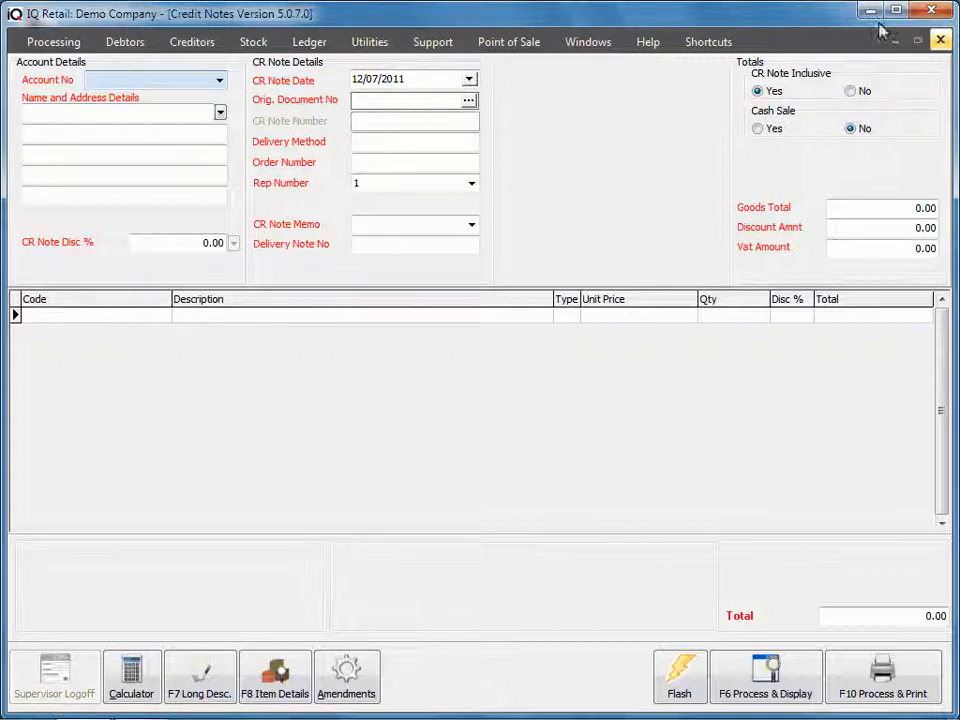
Step: Close the credit note entry form and open the list of documents for recall
left_click(938, 42)
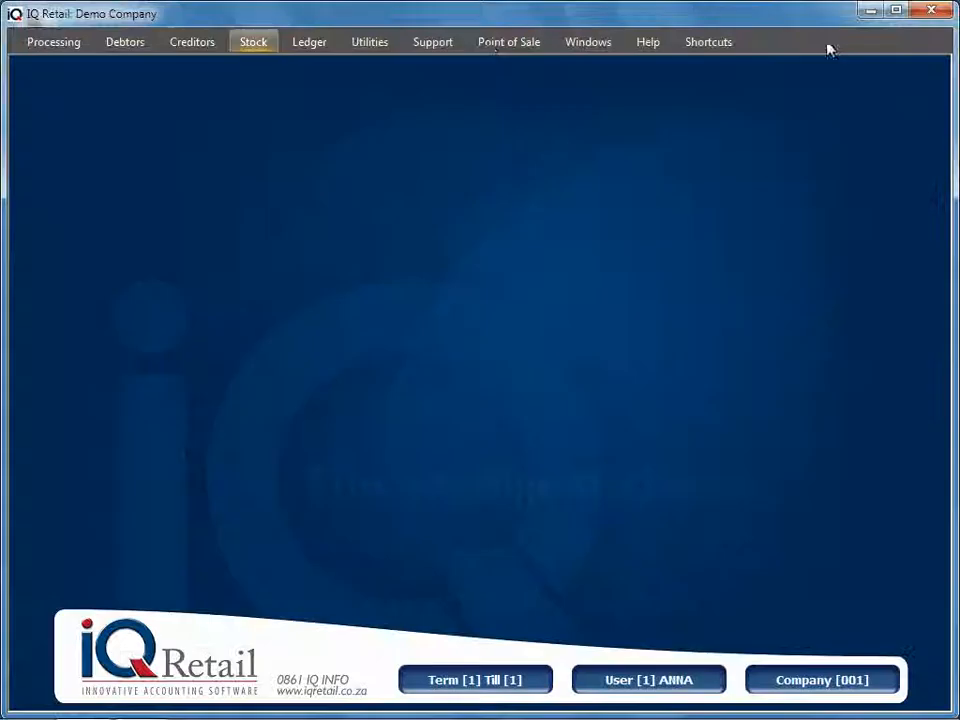
left_click(256, 44)
left_click(422, 80)
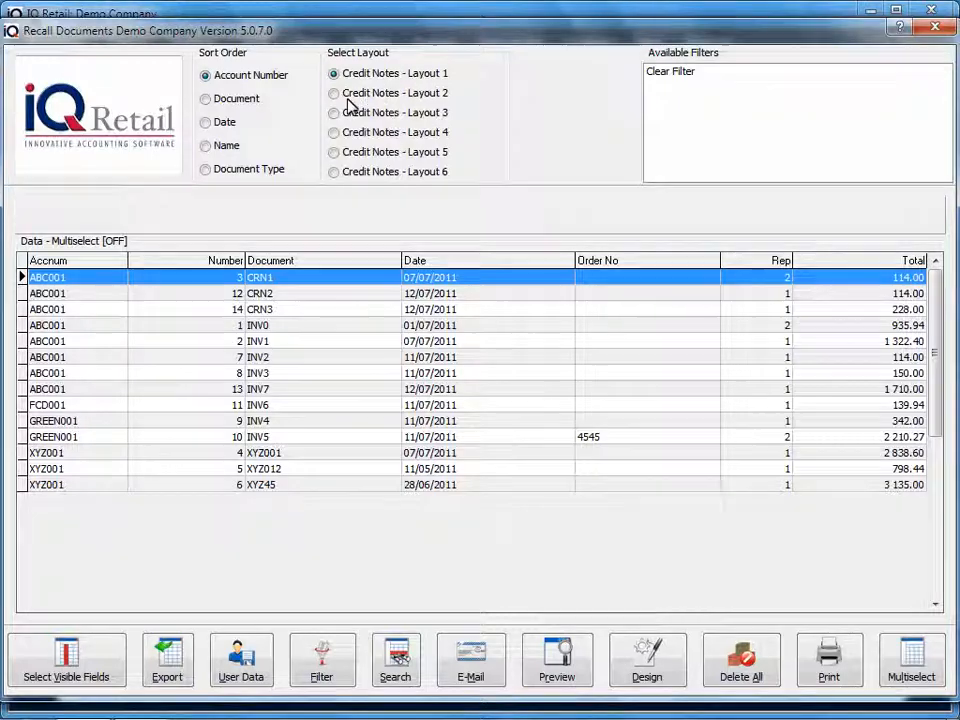
Step: Preview credit note CRN3 with Credit Notes - Layout 1 and close the preview
left_click(268, 312)
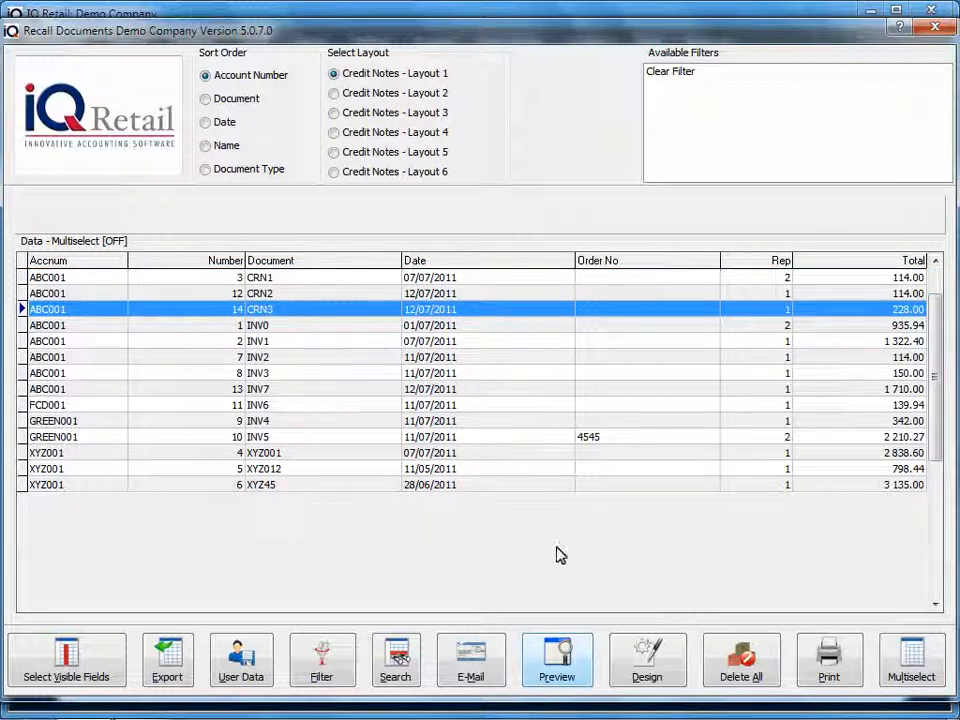
left_click(566, 667)
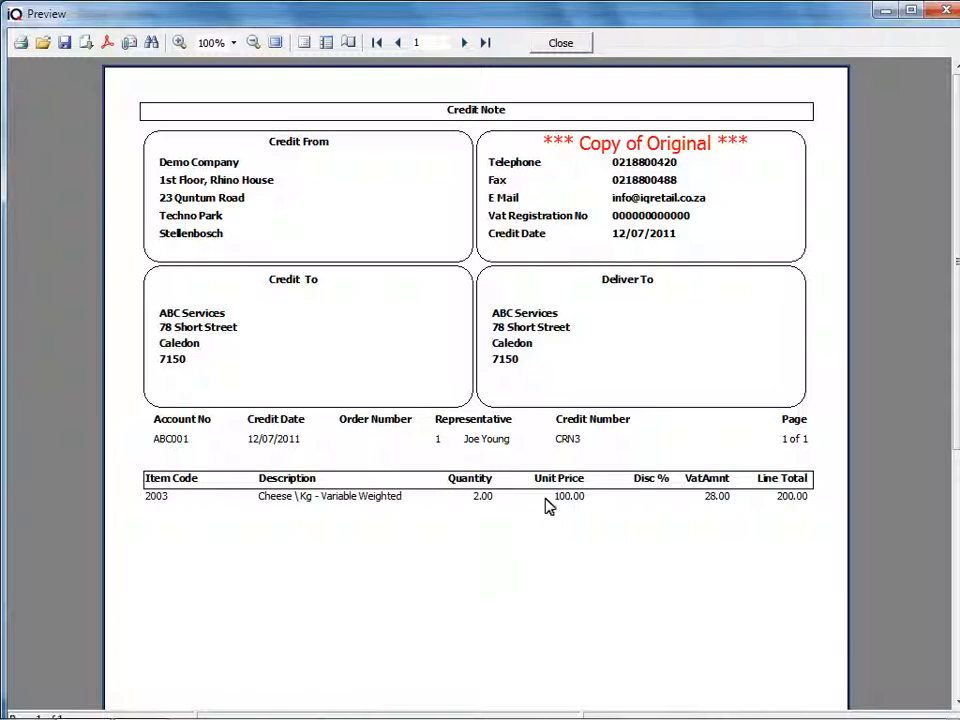
left_click(560, 45)
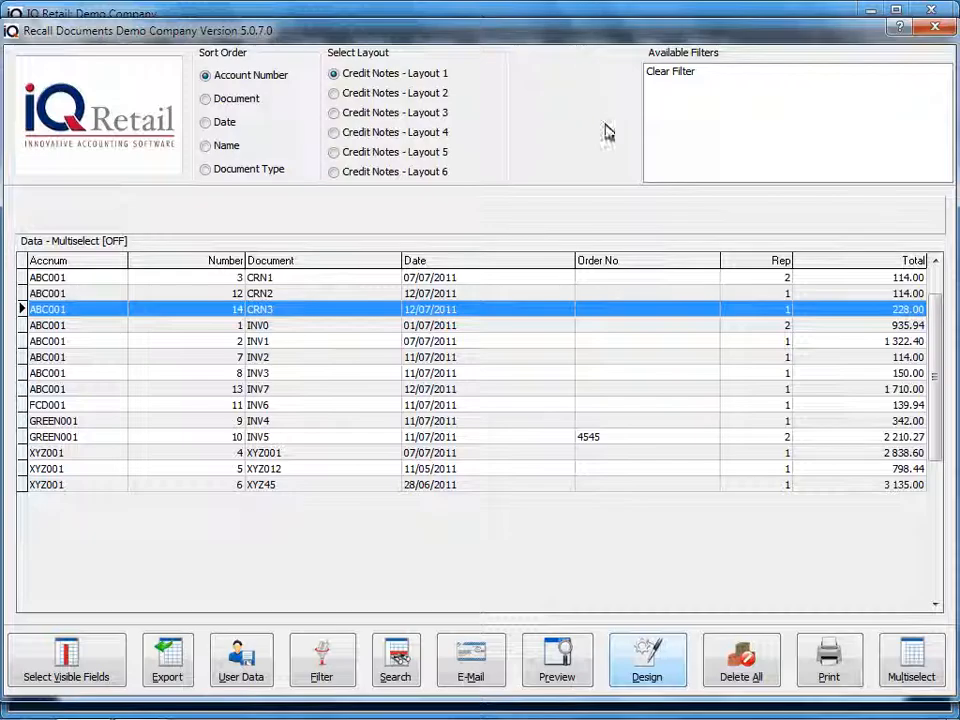
Step: Open Credit Notes - Layout 1 in the report designer and collapse the Company, Debtors and Detaildata field groups
left_click(645, 665)
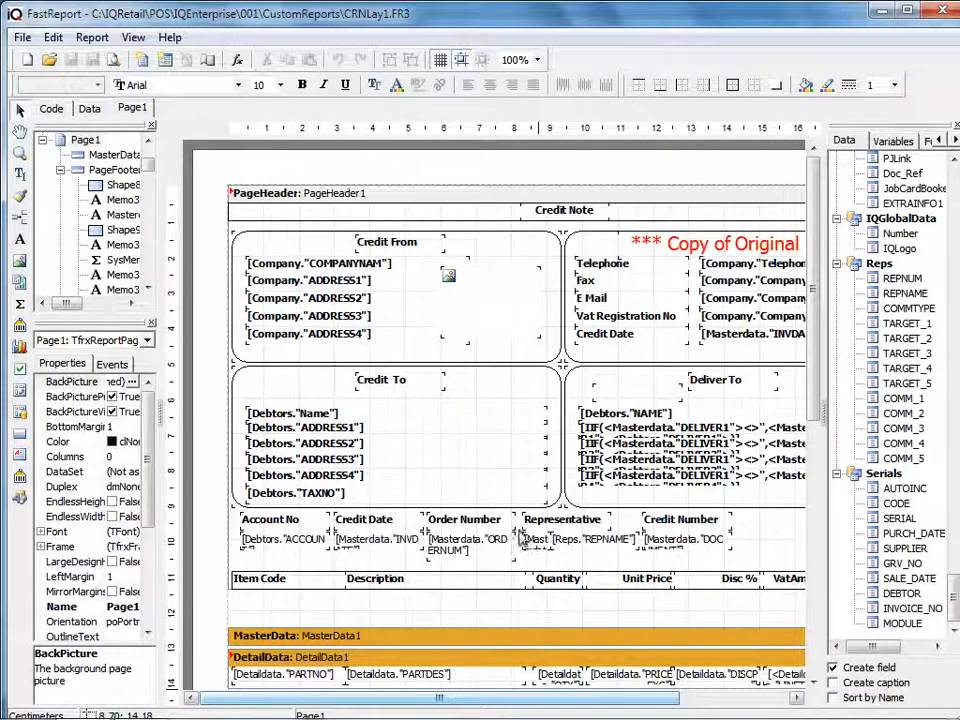
left_click_drag(543, 699, 651, 708)
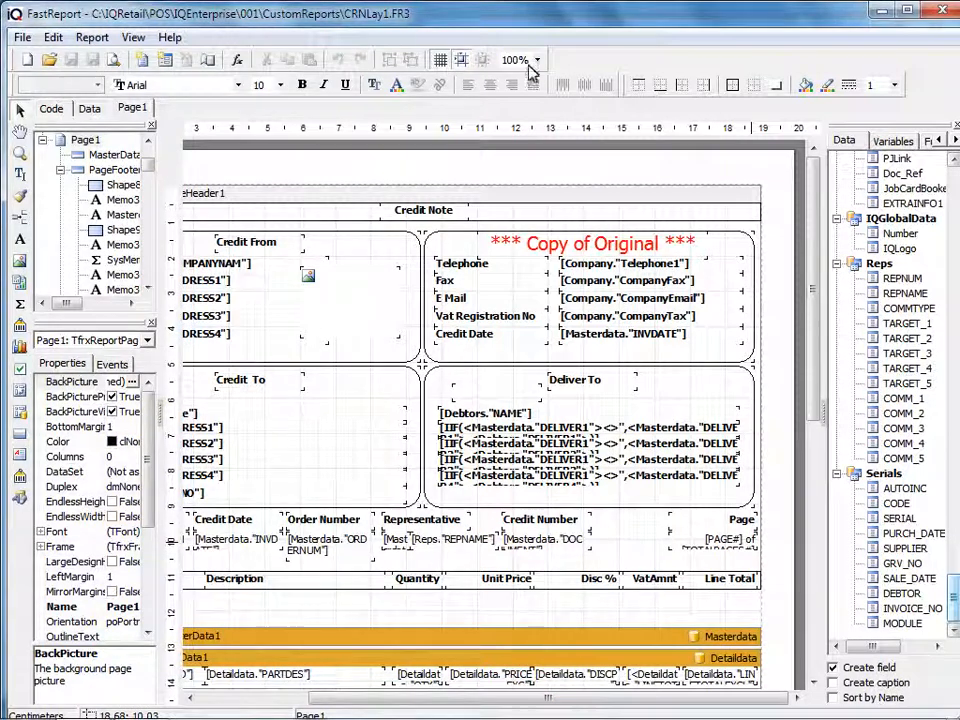
left_click_drag(953, 597, 953, 185)
left_click(837, 175)
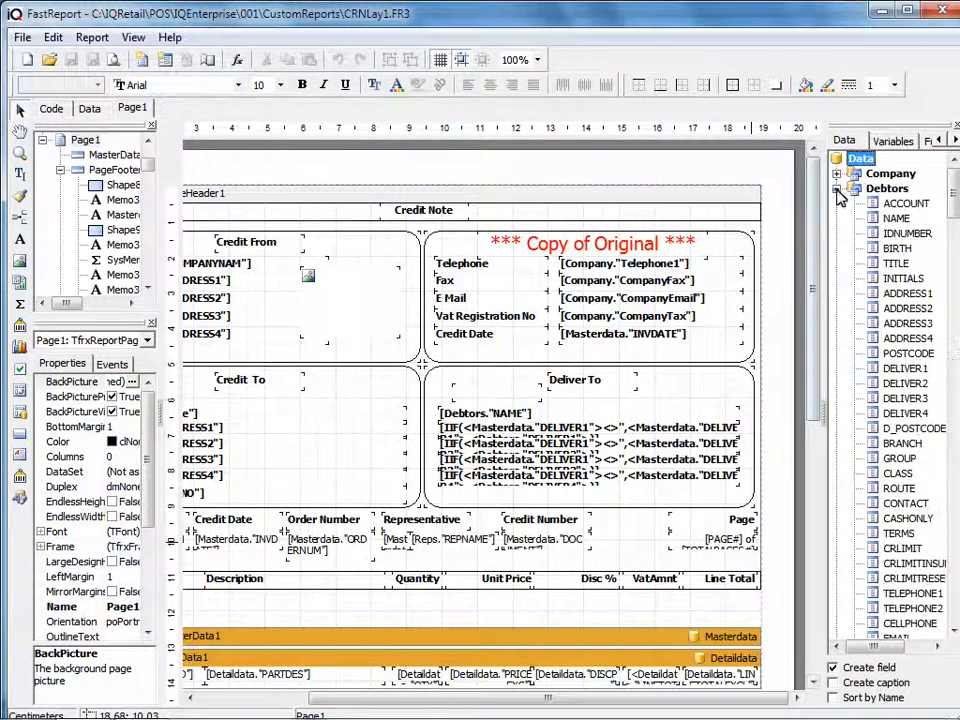
left_click(837, 189)
left_click(837, 204)
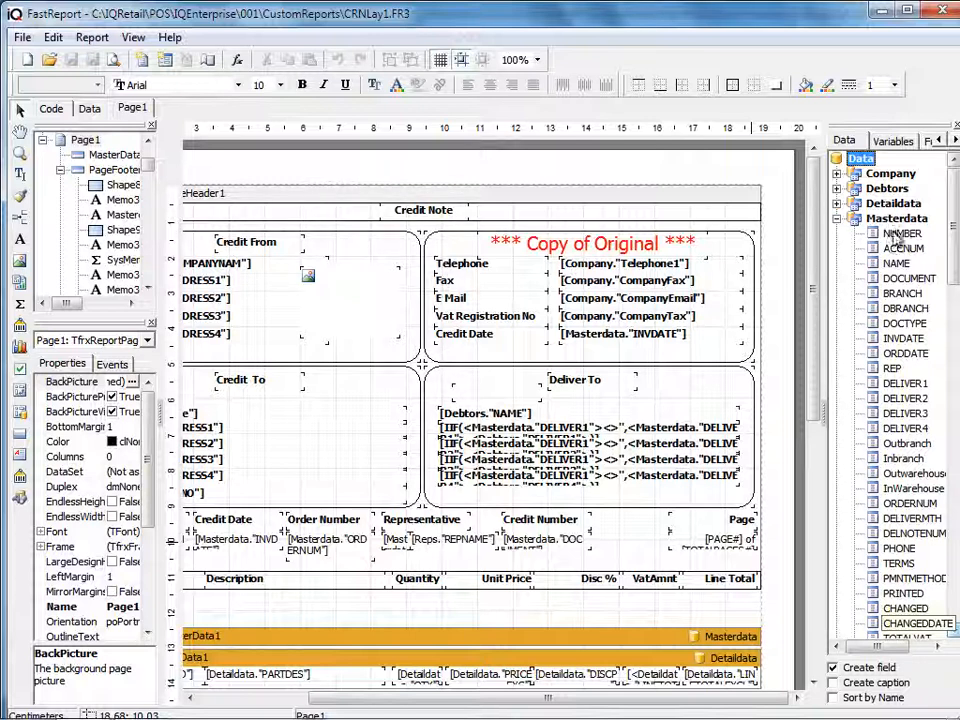
Step: Add the Masterdata MEMO field to the page header, beside the document number field under Credit Number
scroll(953, 629, "down", 4)
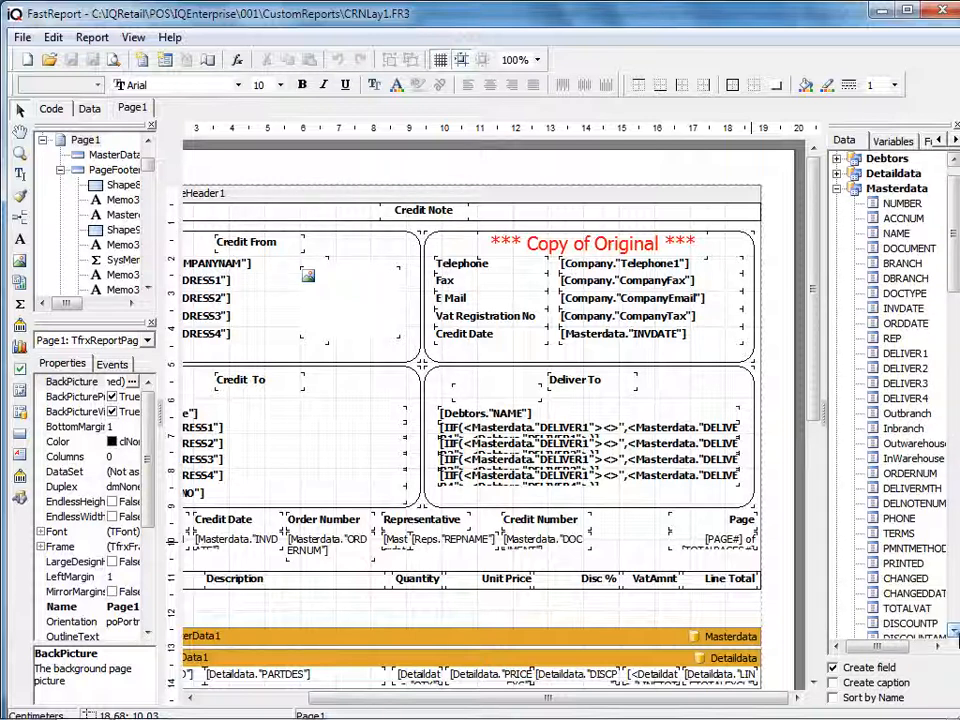
scroll(953, 629, "down", 3)
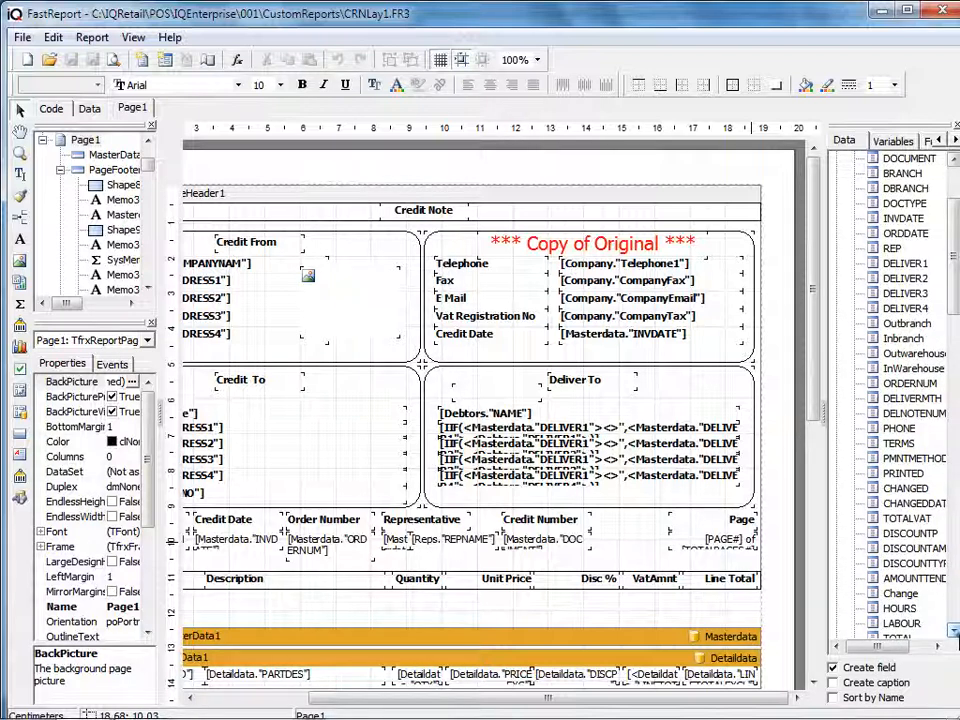
scroll(953, 629, "down", 1)
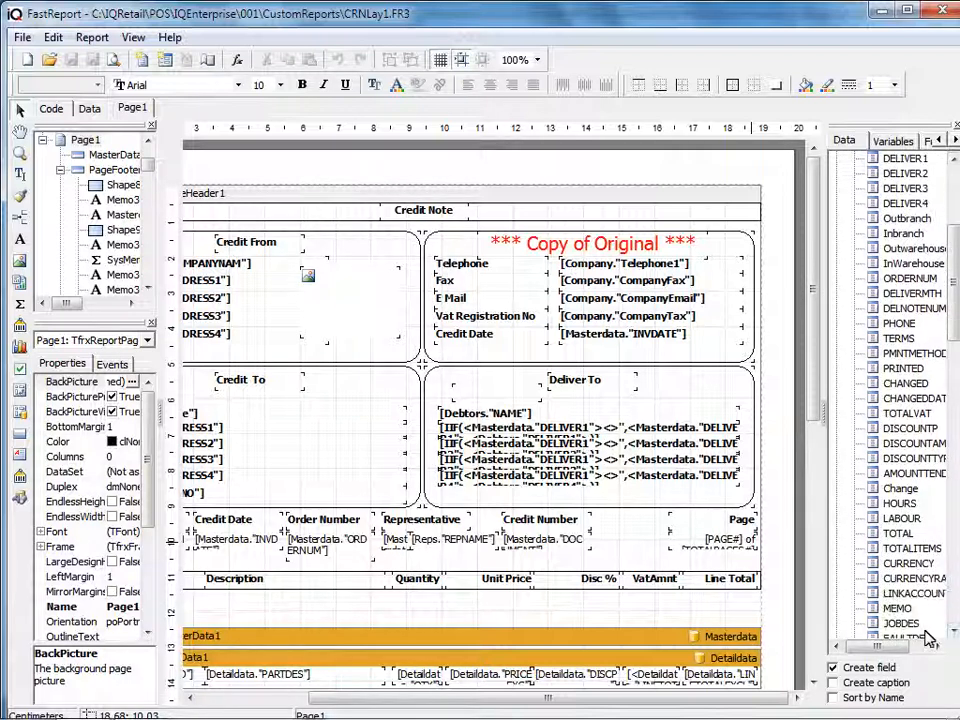
left_click(930, 608)
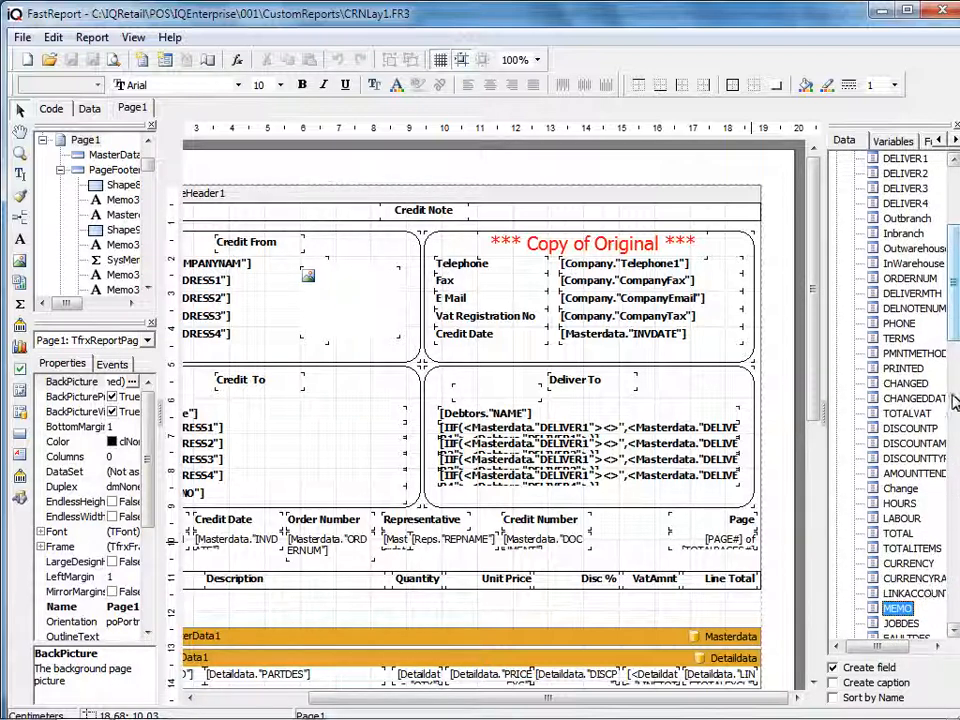
left_click_drag(955, 350, 955, 255)
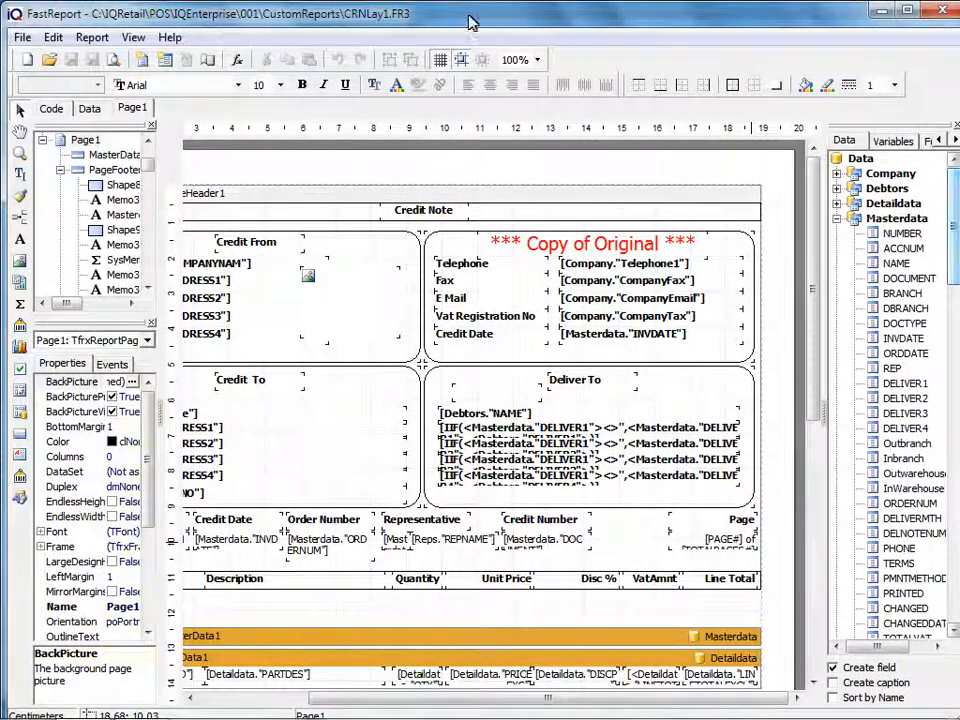
left_click_drag(955, 190, 955, 360)
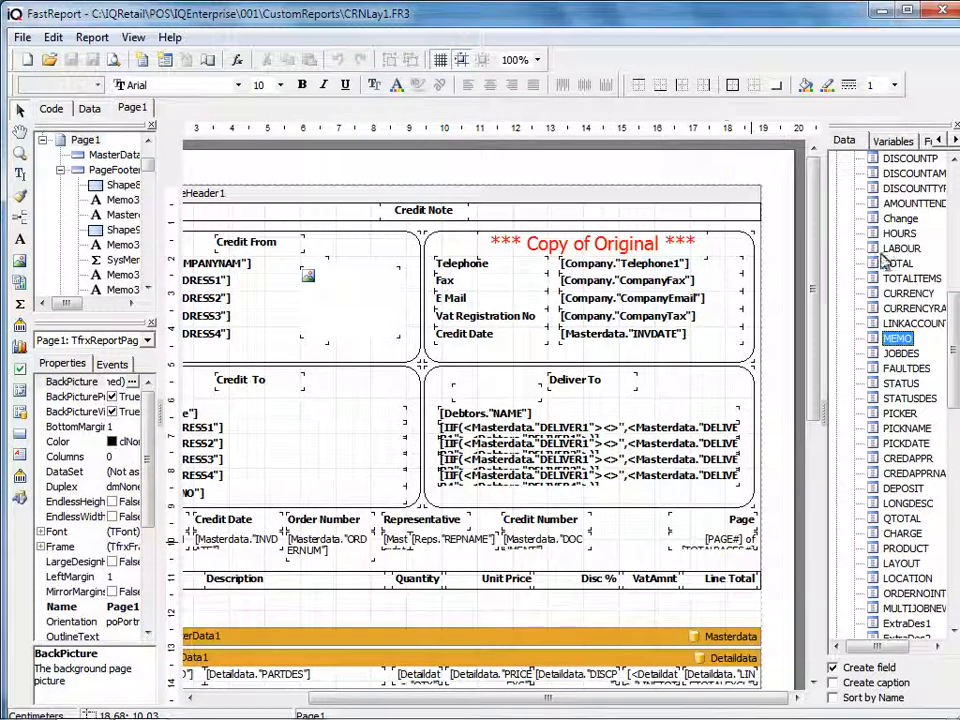
left_click_drag(897, 338, 596, 541)
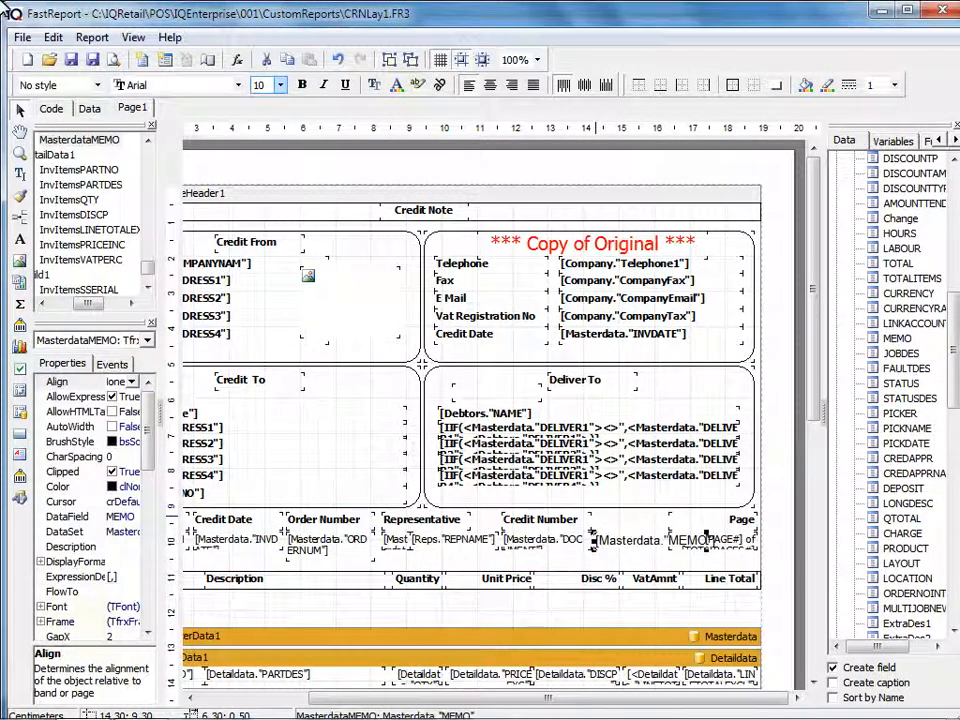
Step: Set the MEMO field's font size to 8 and narrow the field to about 5.7 cm
left_click(281, 86)
left_click(265, 138)
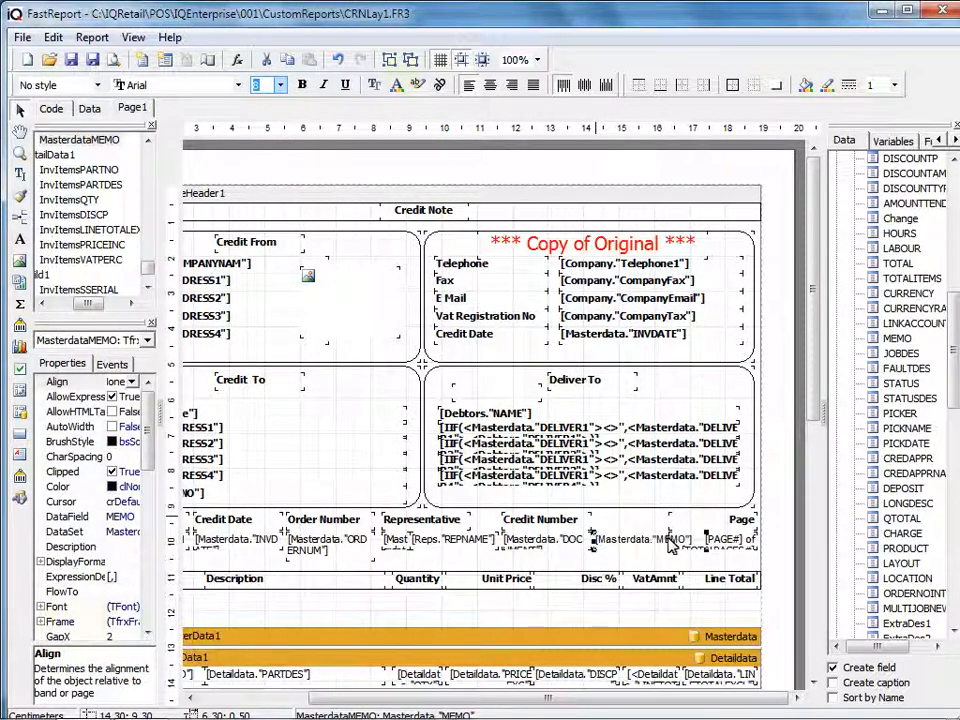
mouse_move(594, 540)
left_mouse_down()
mouse_move(622, 541)
mouse_move(606, 542)
left_mouse_up()
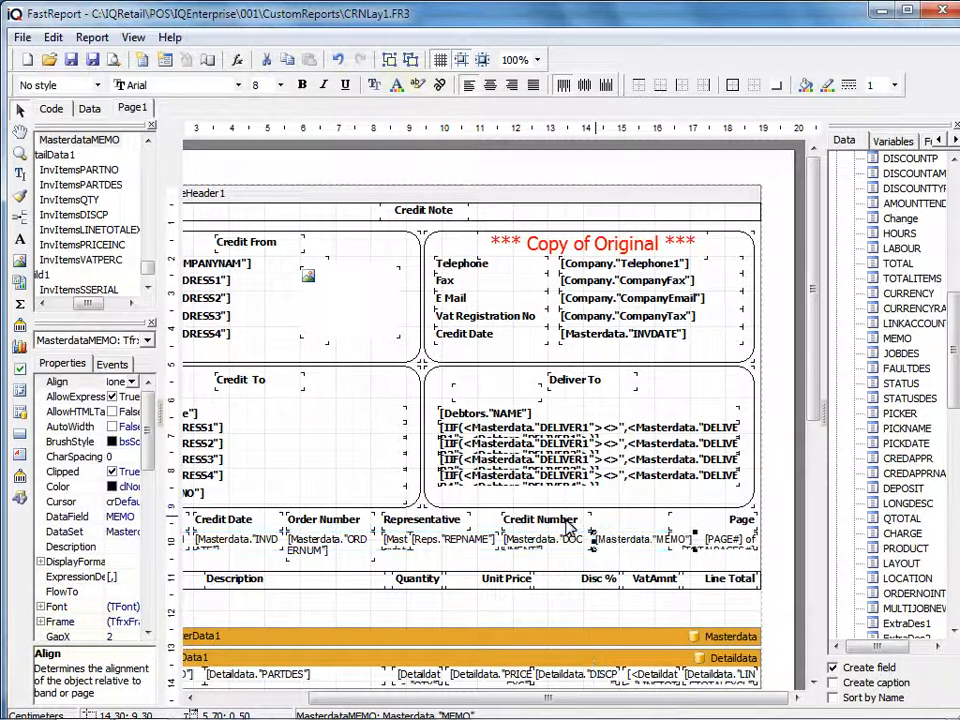
Step: Copy the Credit Number heading and place the copy directly above the MEMO field
left_click(567, 526)
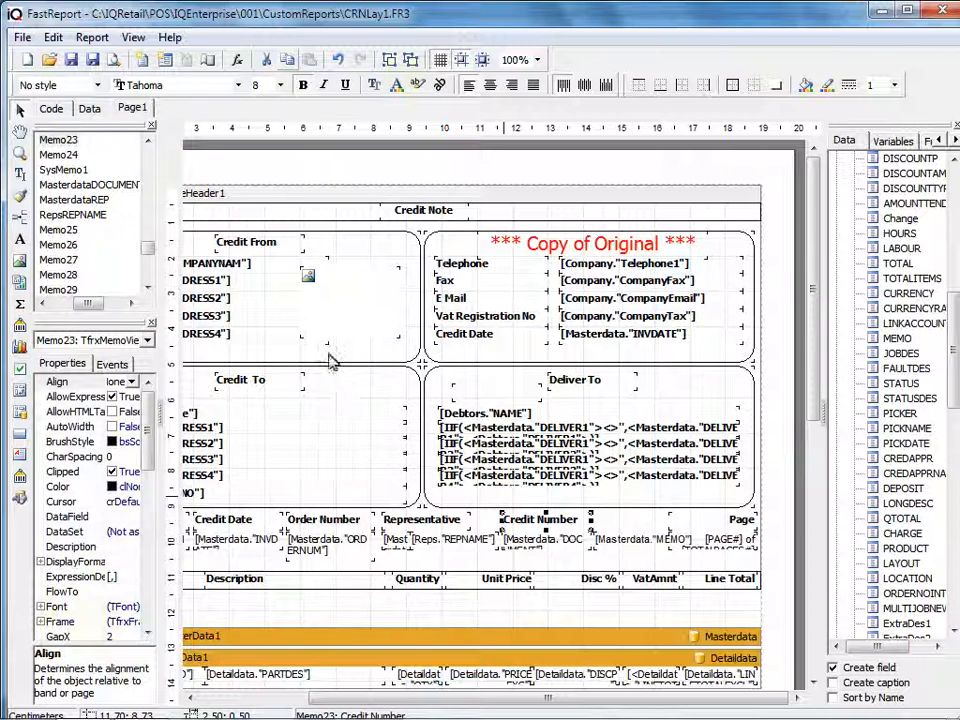
left_click(287, 61)
left_click(308, 60)
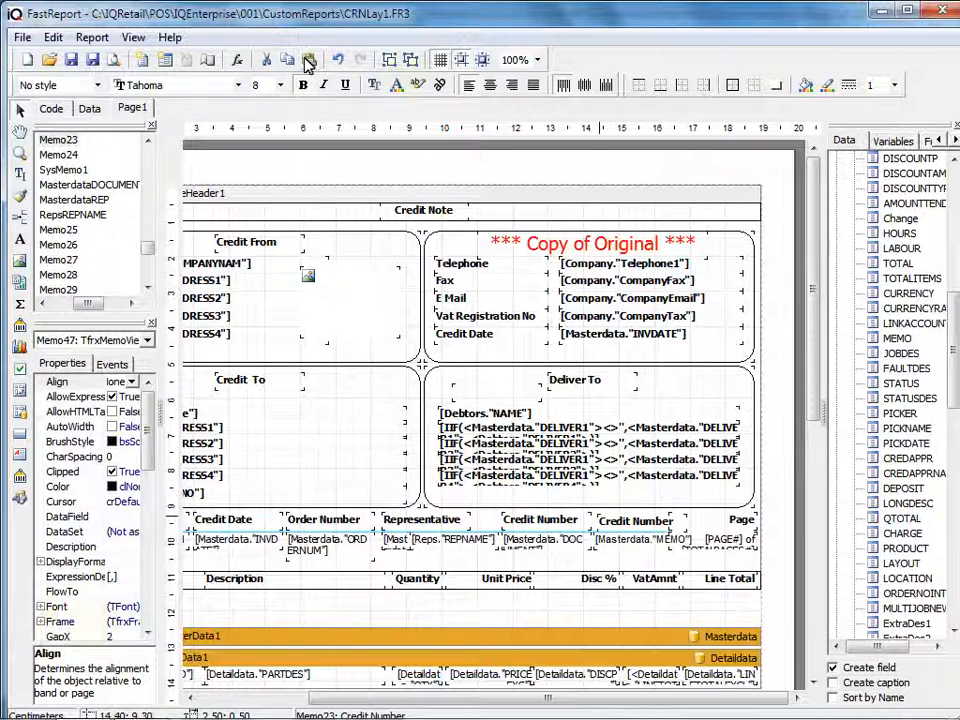
left_click(620, 540)
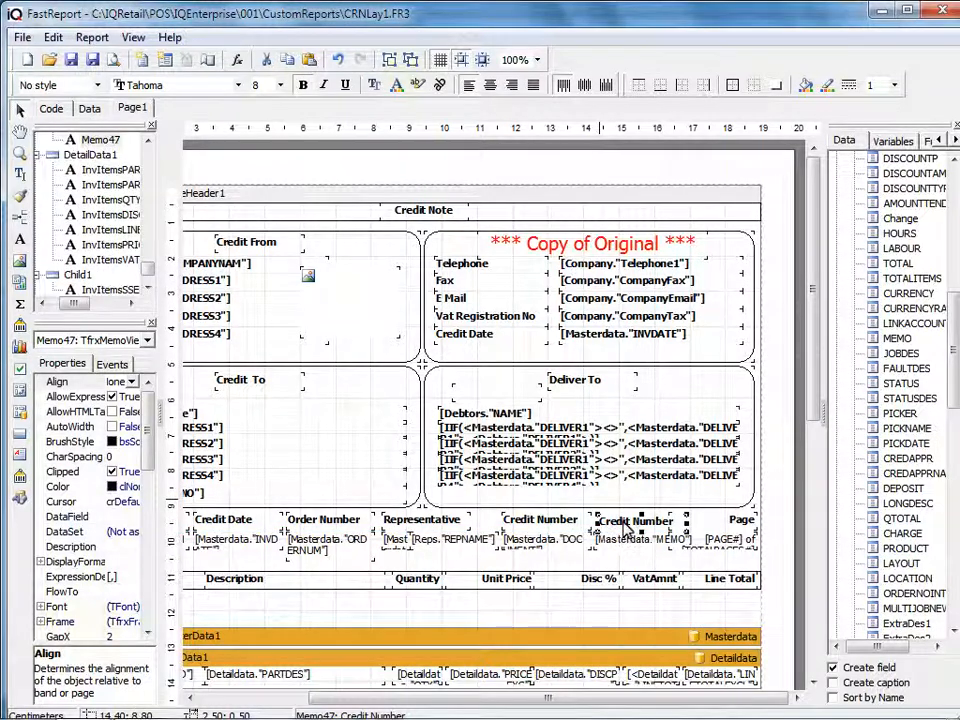
Step: Change the text of the copied heading above the MEMO field to "Credit Note Memo"
double_click(620, 535)
left_click_drag(422, 276, 339, 276)
left_click(440, 280)
key("BackSpace")
key("BackSpace")
key("BackSpace")
key("BackSpace")
key("BackSpace")
key("BackSpace")
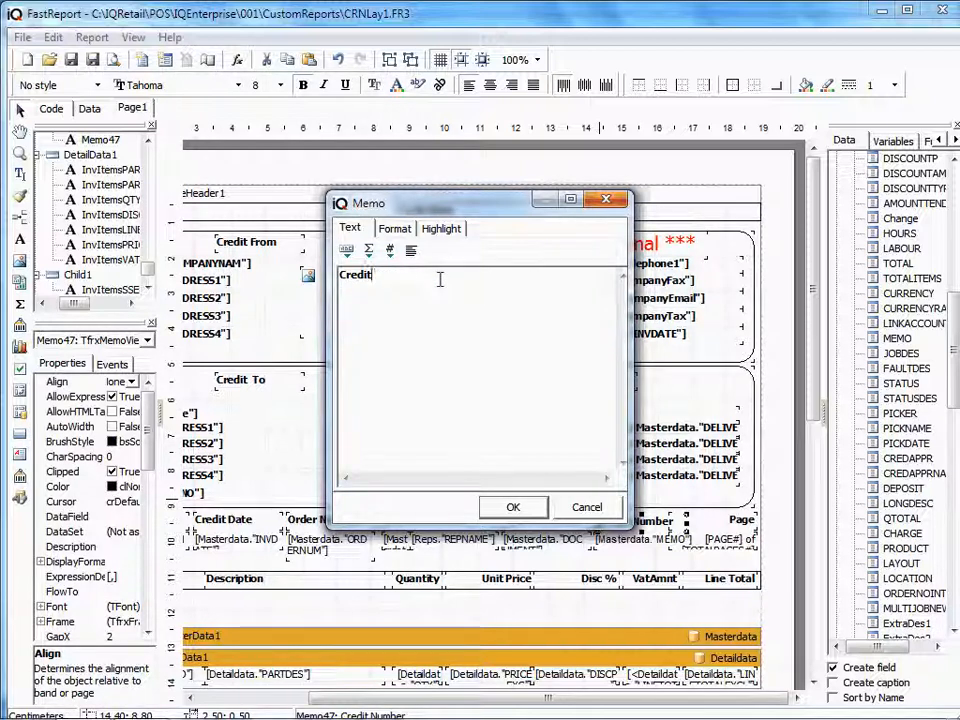
key("BackSpace")
key("BackSpace")
key("BackSpace")
type("dit Note Memo")
left_click(505, 508)
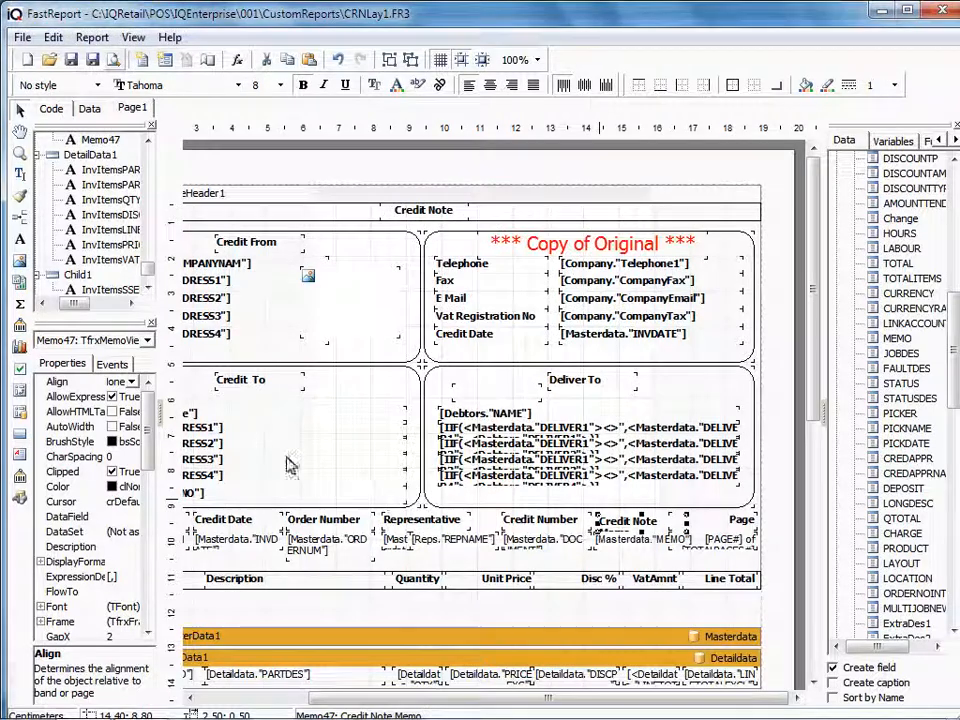
Step: Widen the Credit Note Memo heading to about 3 cm and check the layout in the print preview
left_click(117, 61)
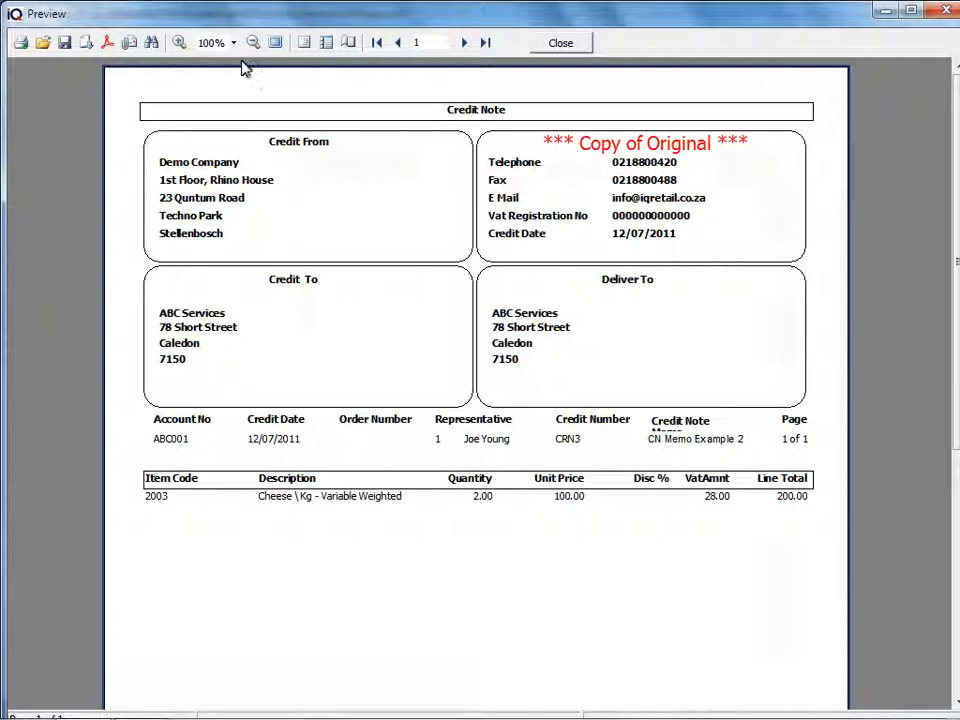
left_click(560, 44)
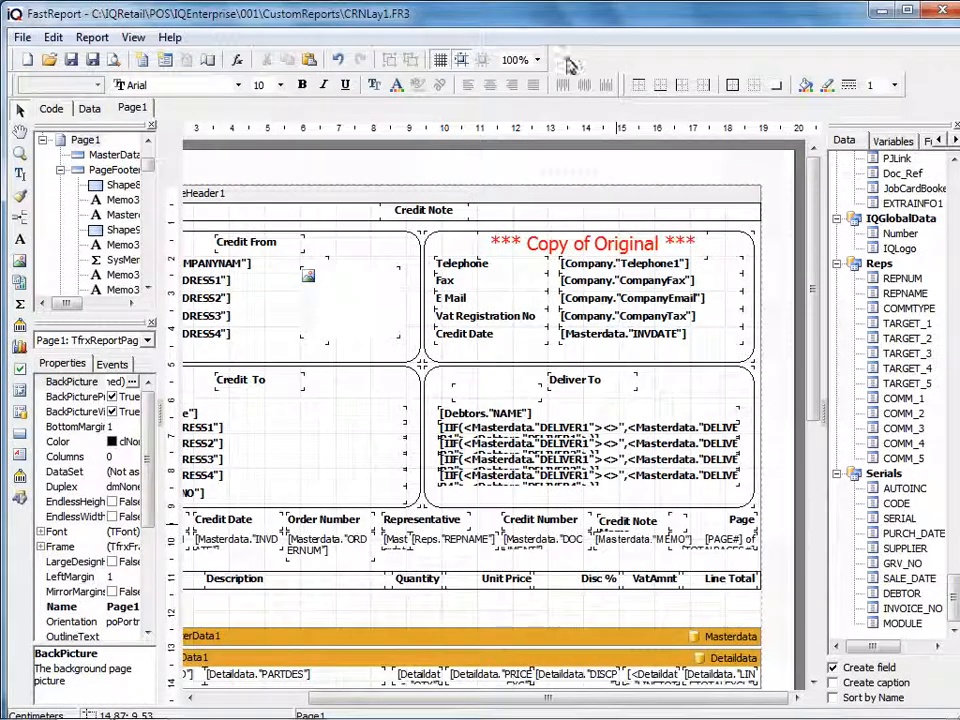
left_click(620, 530)
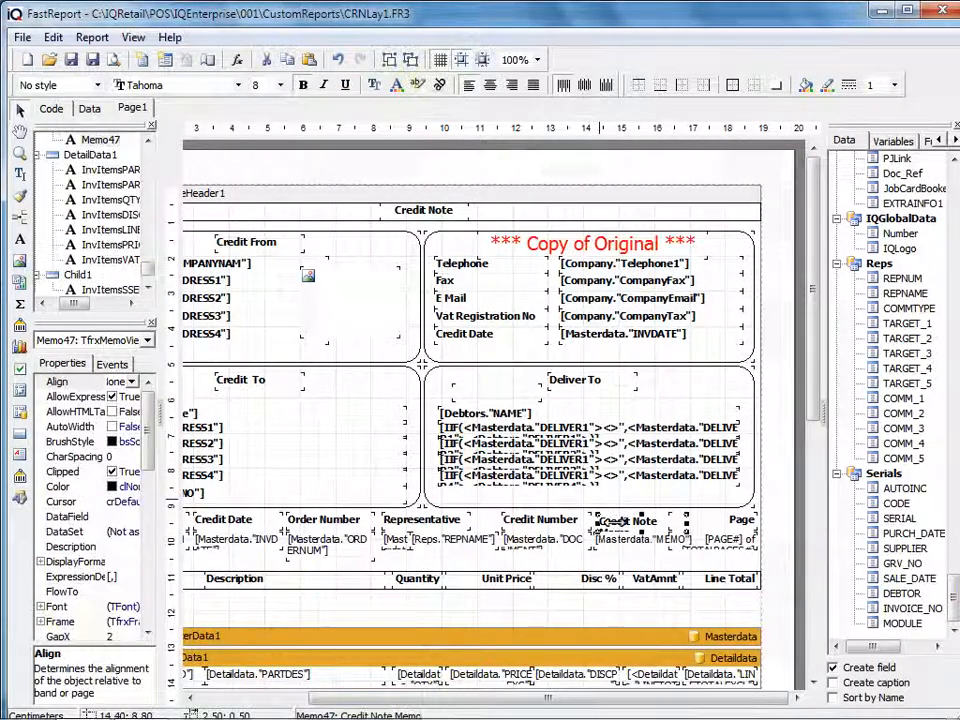
left_click_drag(597, 521, 594, 521)
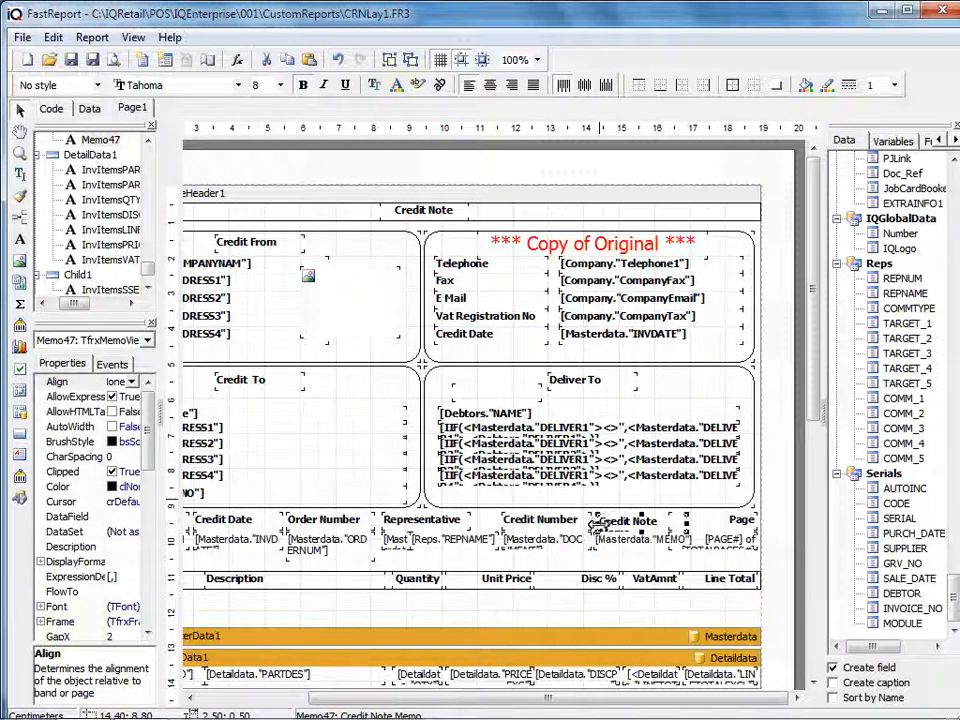
left_click_drag(686, 523, 702, 523)
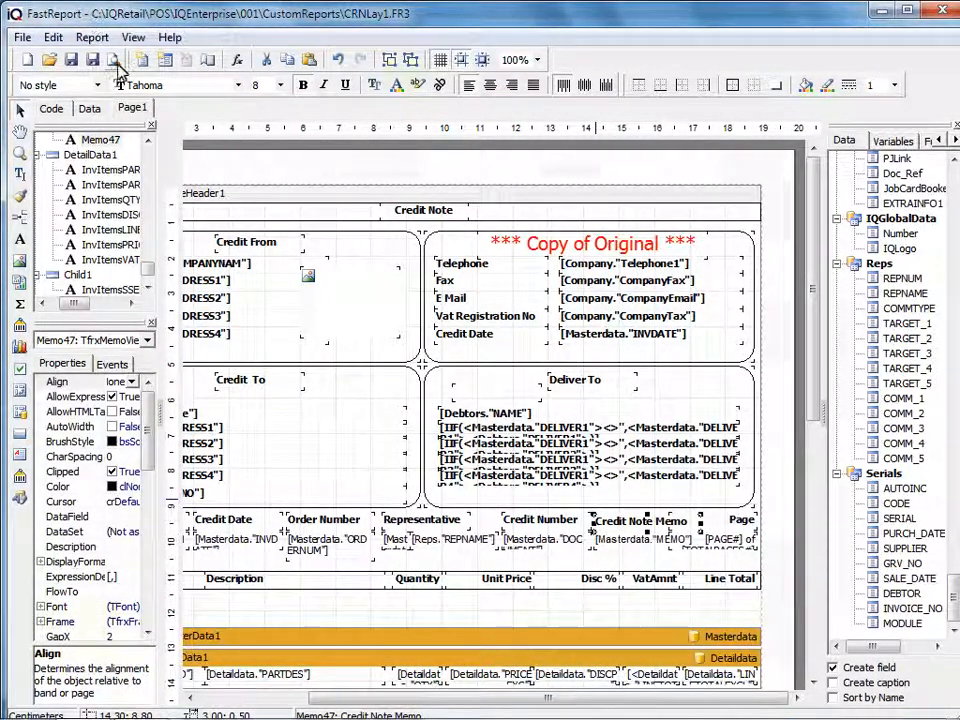
left_click(92, 59)
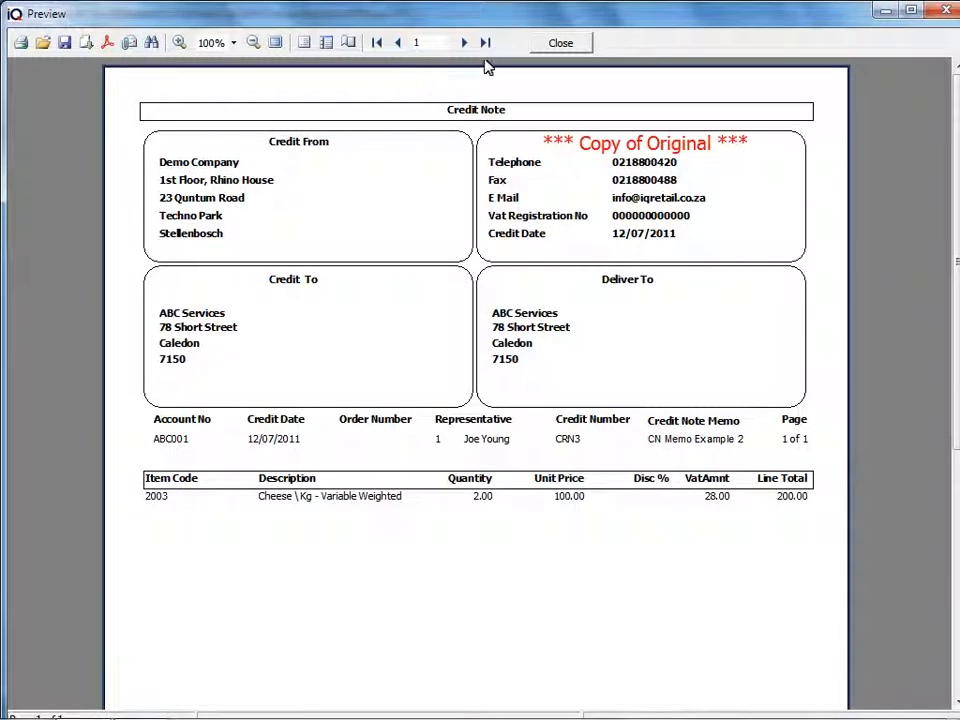
left_click(550, 48)
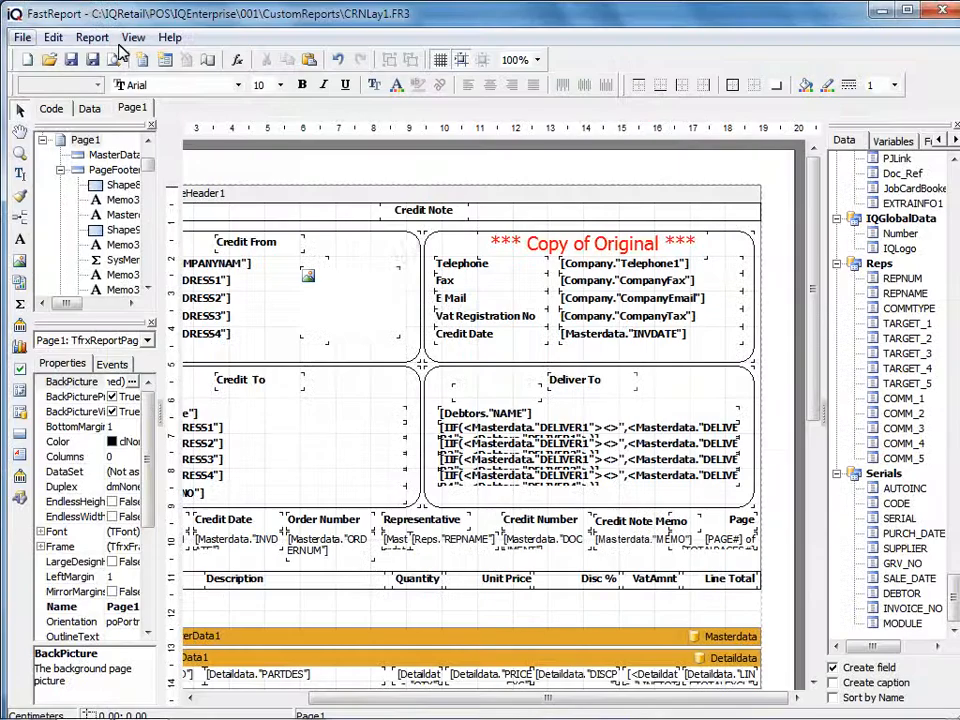
Step: Save the modified credit note layout and close the report designer
left_click(23, 38)
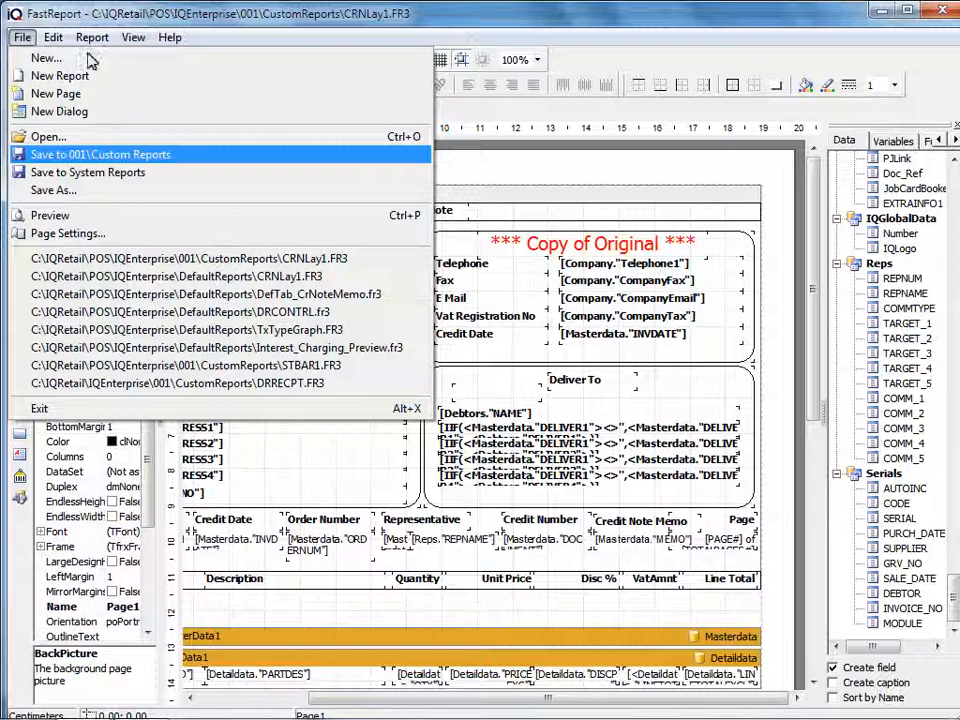
left_click(137, 172)
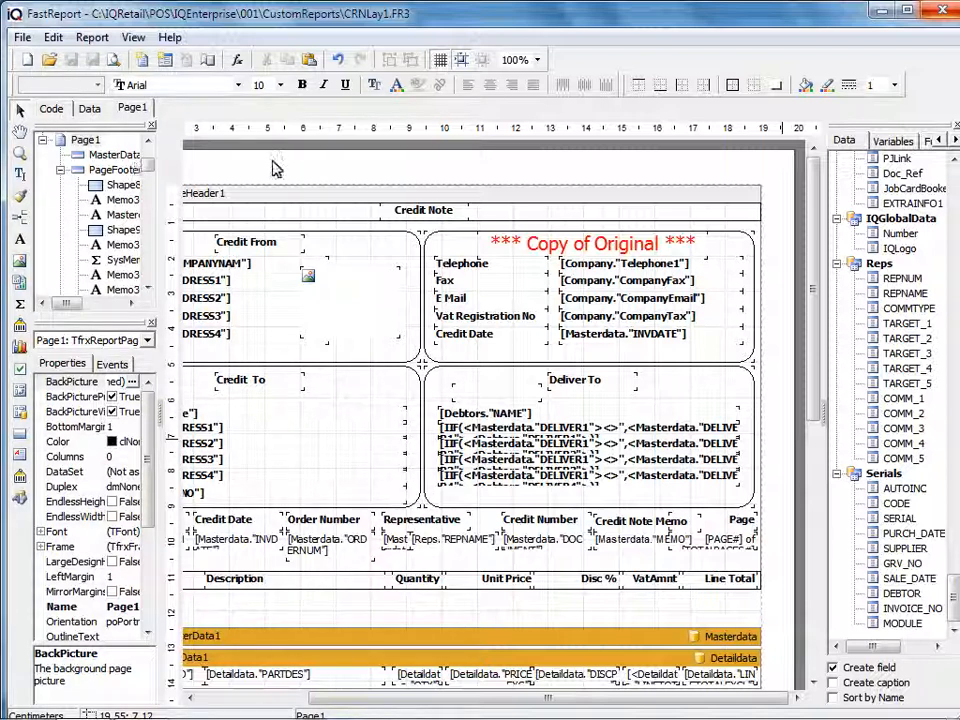
left_click(945, 12)
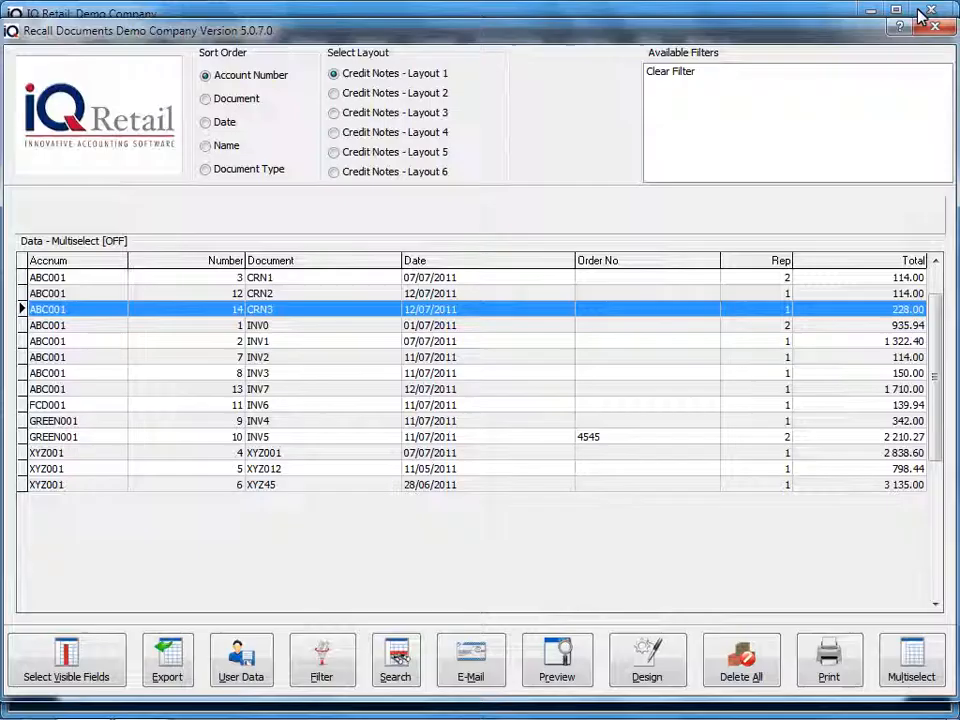
Step: Preview credit note CRN1 with the modified layout, and close the preview and the recall documents list
left_click(251, 279)
left_click(557, 656)
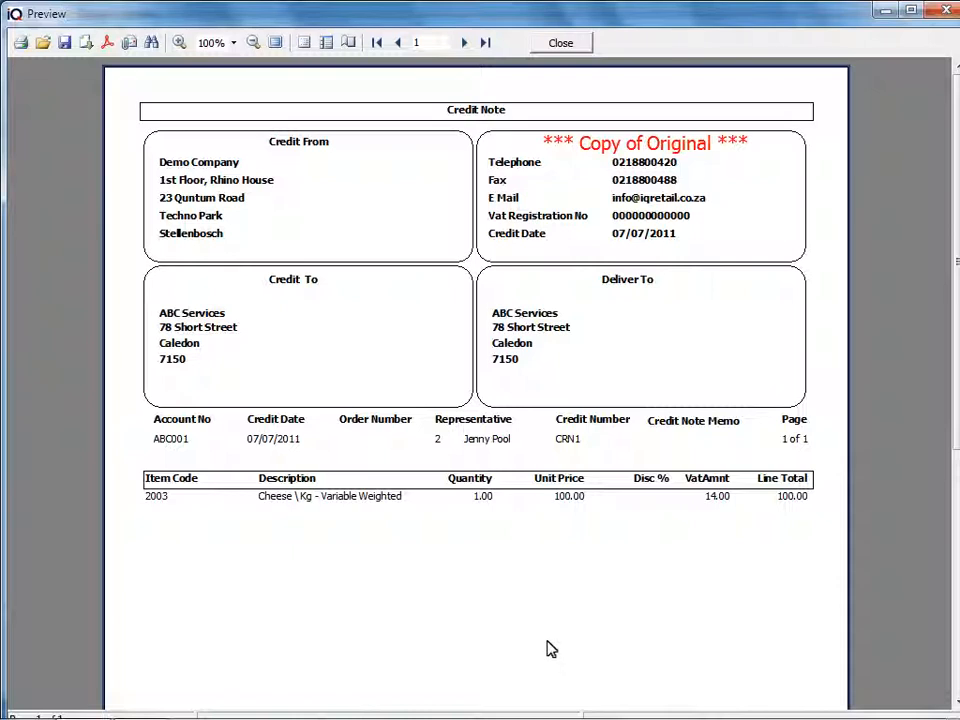
left_click(542, 40)
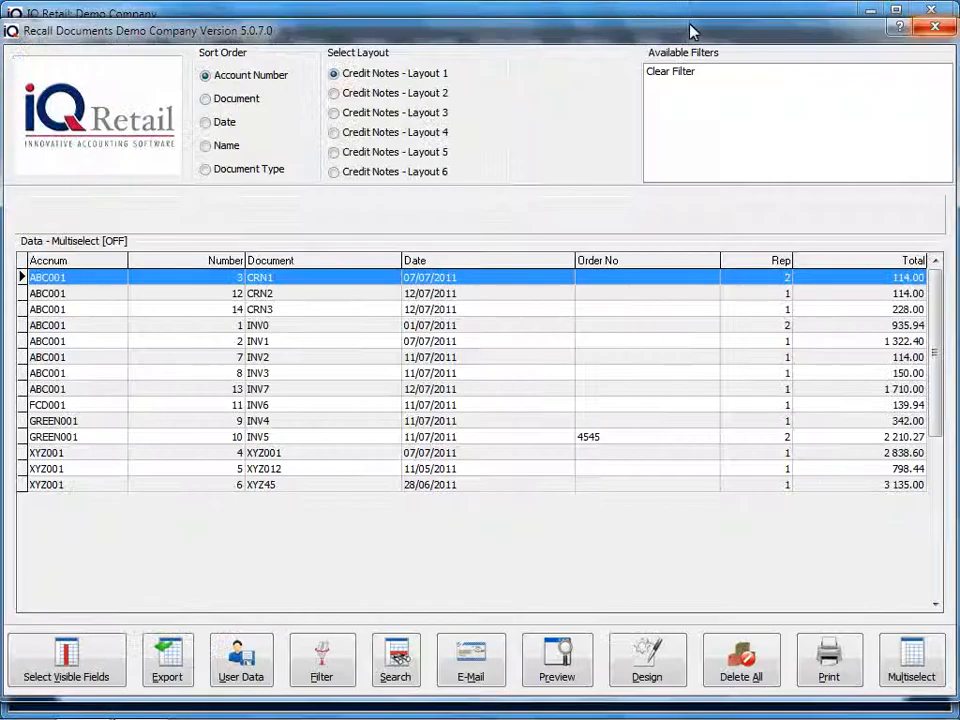
left_click(928, 28)
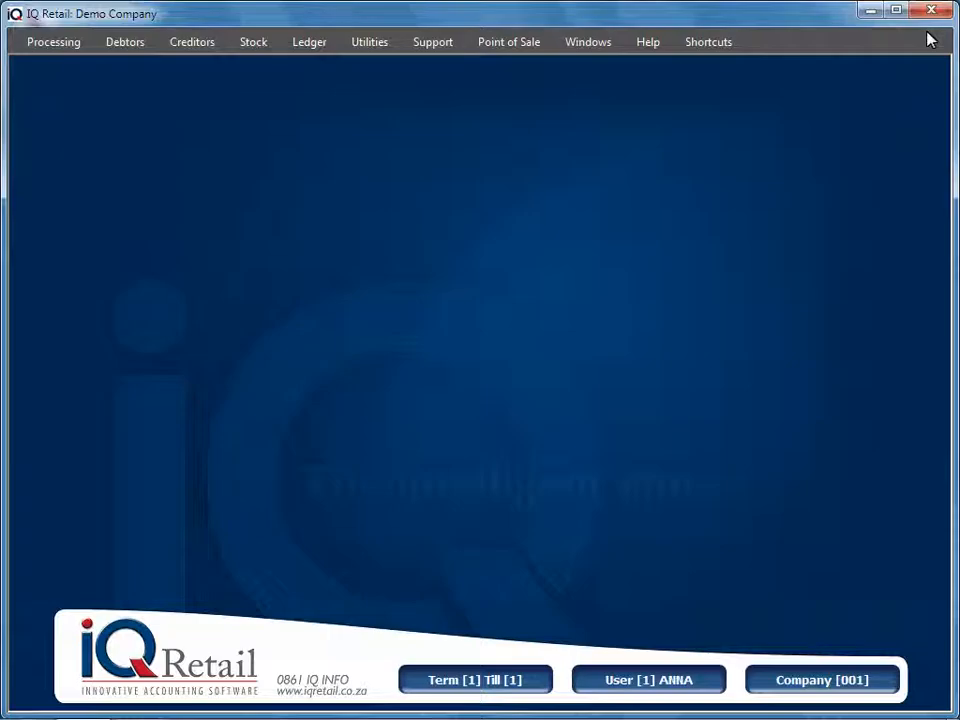